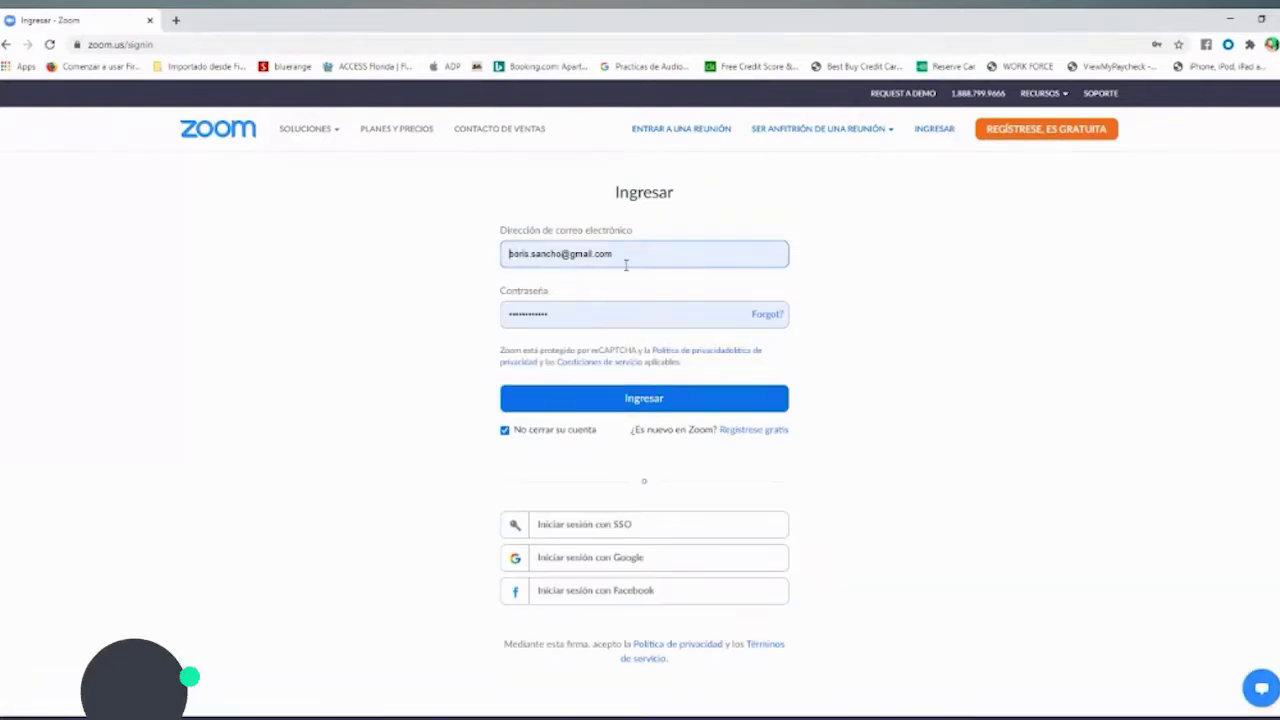
# - Submit the sign-in form with Ingresar to reach the empty Reuniones page
pyautogui.click(645, 400)
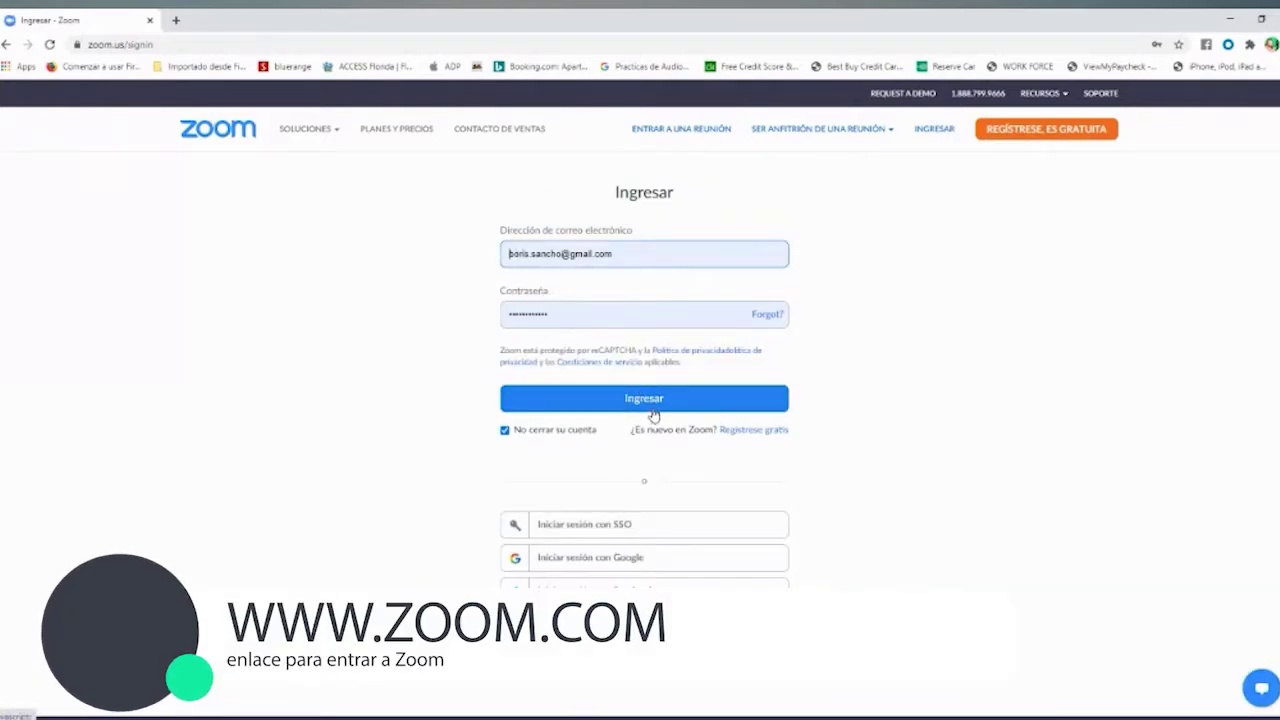
pyautogui.click(652, 405)
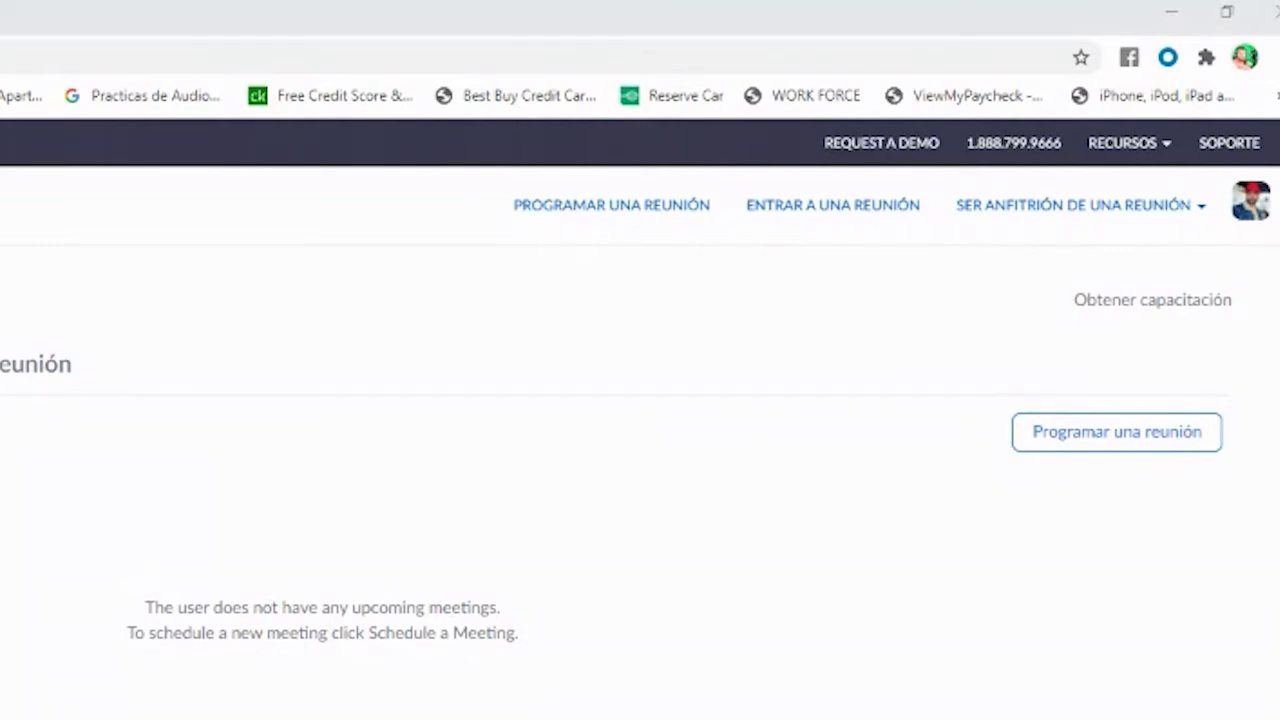
# - Schedule a meeting titled 'Clase de Historia y Civica' described 'Hoy estaremos estudiando la revolucion en Francia.'
pyautogui.click(677, 212)
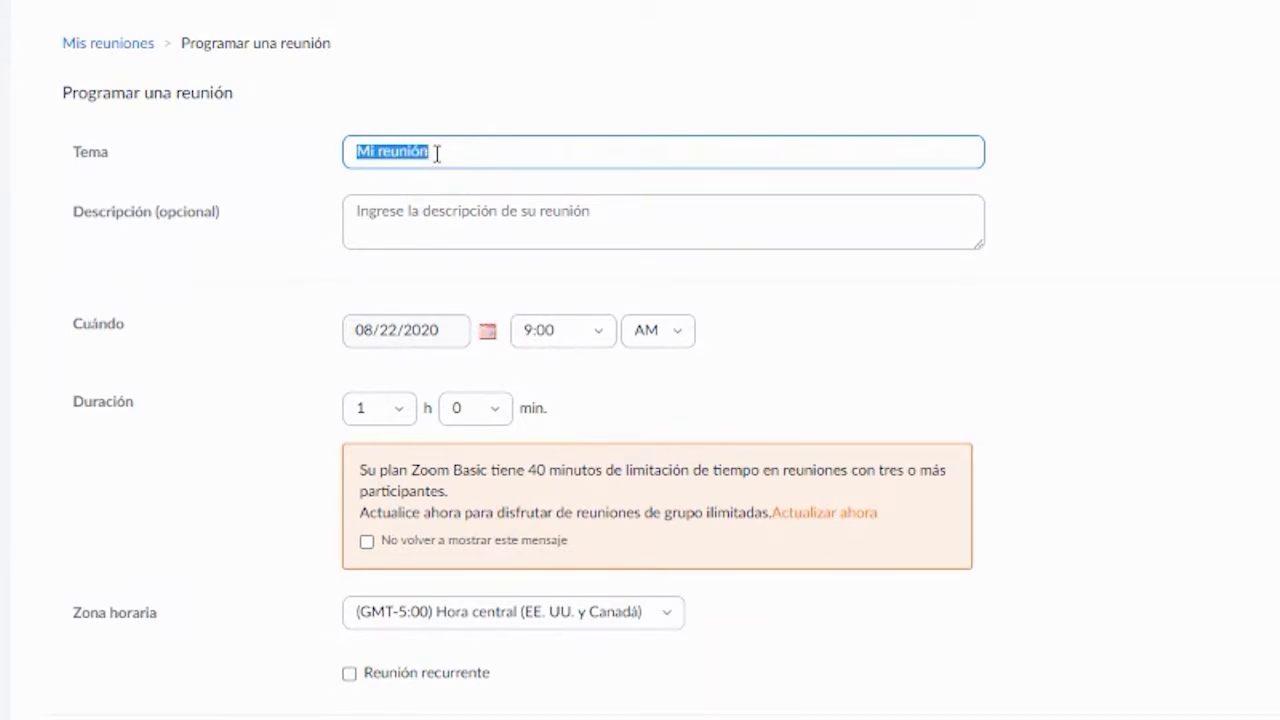
pyautogui.write('C')
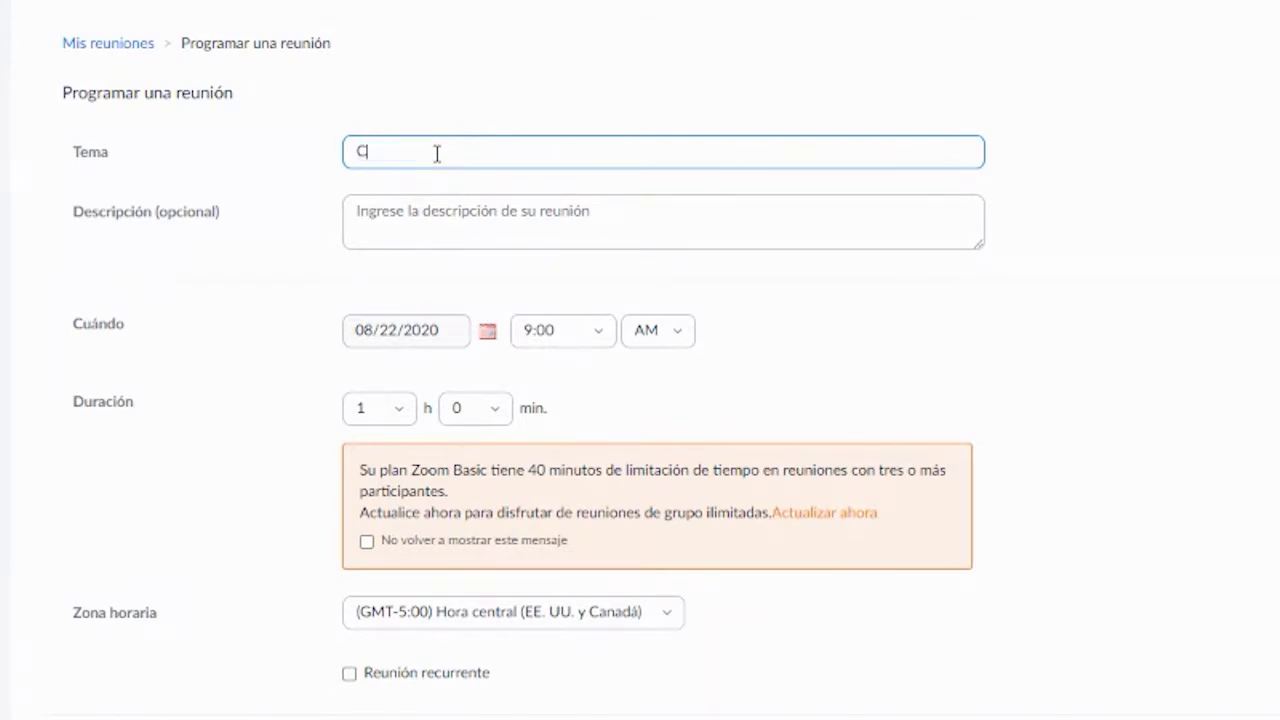
pyautogui.write('lase de Historia y Civica')
pyautogui.click(372, 210)
pyautogui.write('Hoy ')
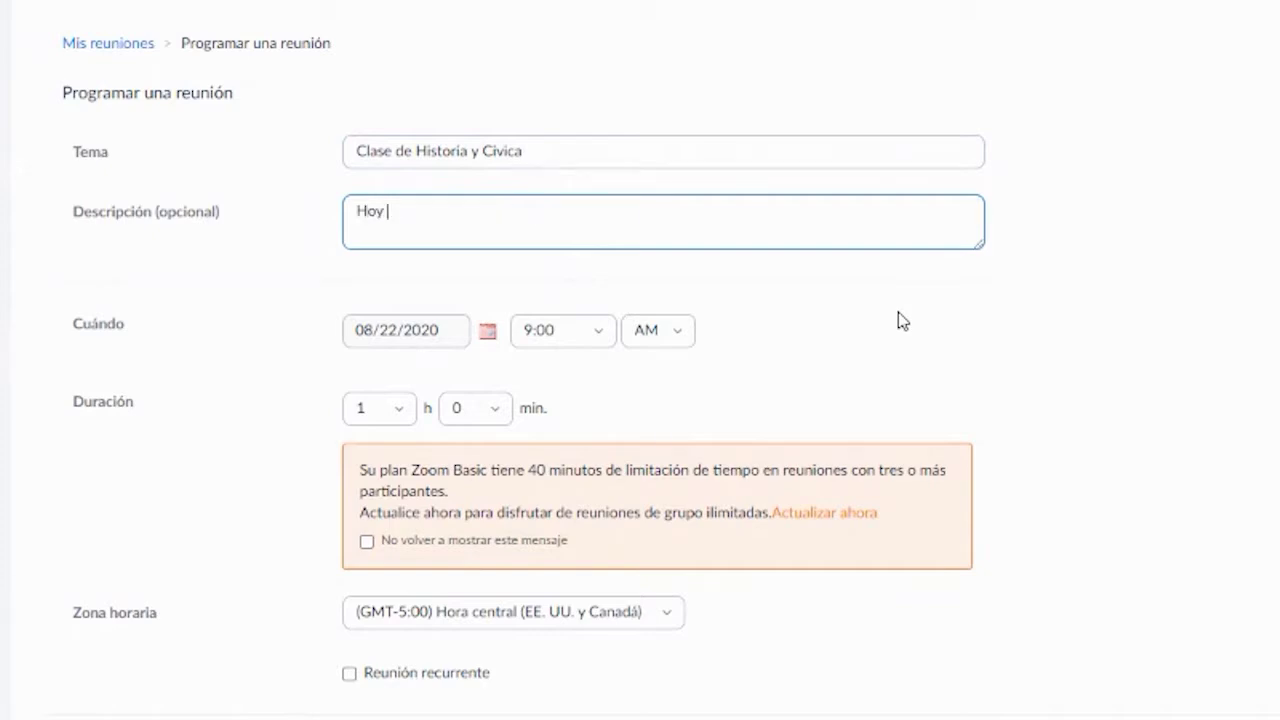
pyautogui.write('estaremos estudiando')
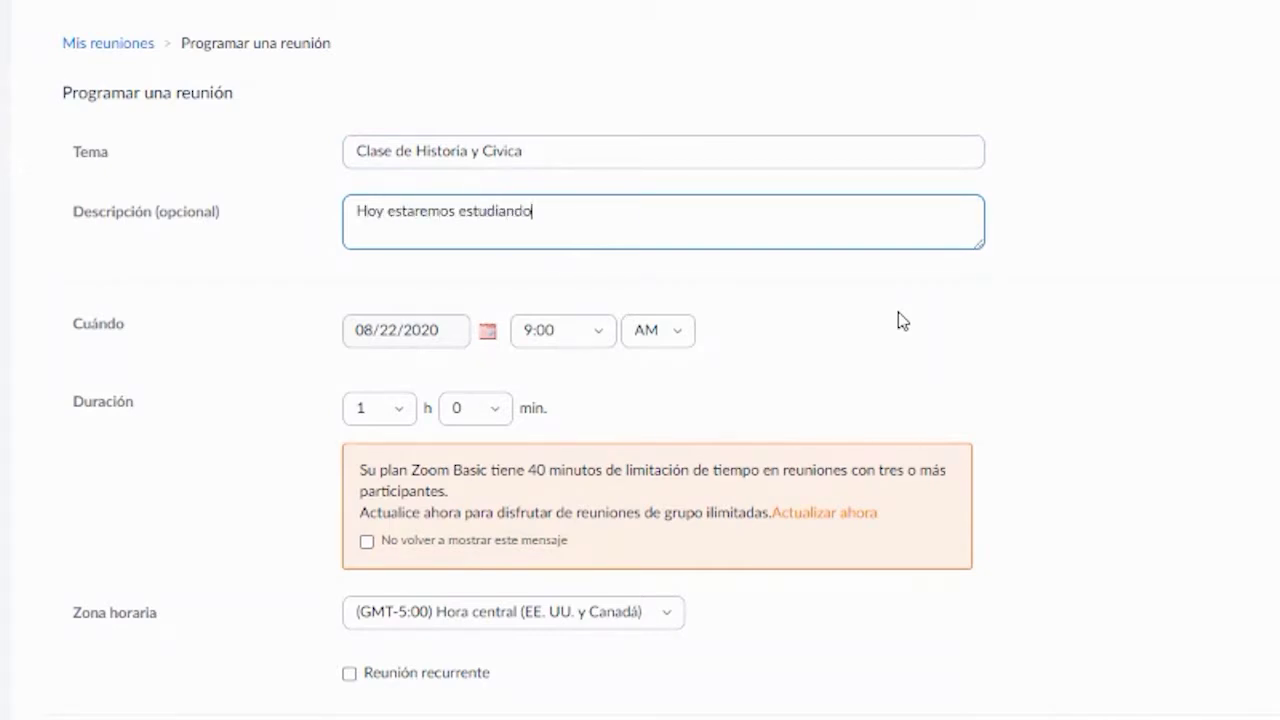
pyautogui.write(' la revolucion en Francia.')
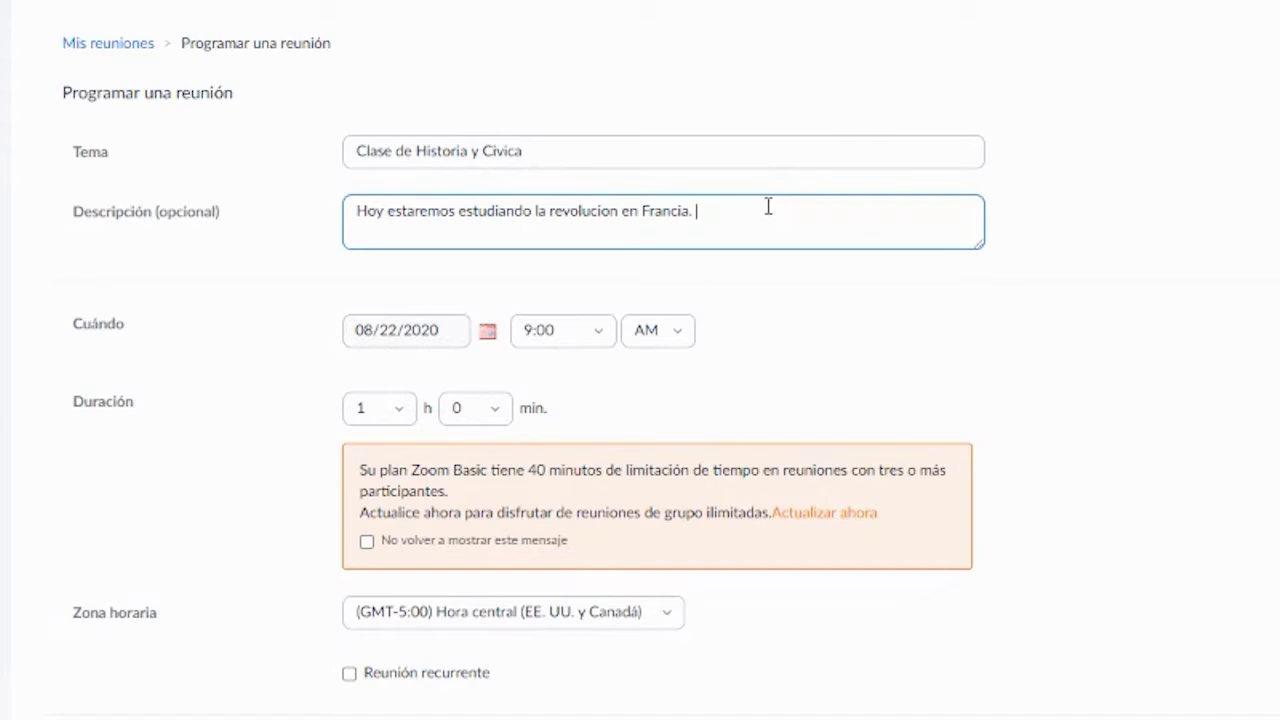
# - Change the 08/22/2020 meeting's start time from 9:00 to 8:30 AM
pyautogui.click(594, 332)
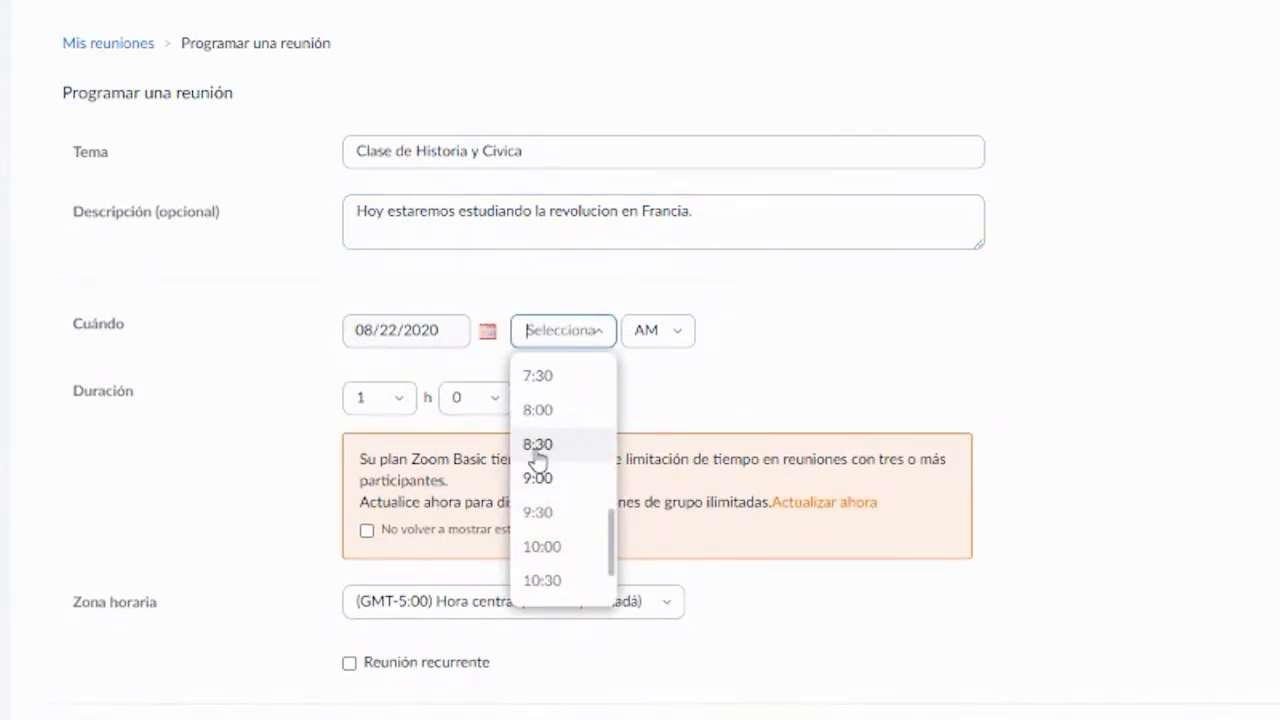
pyautogui.click(537, 452)
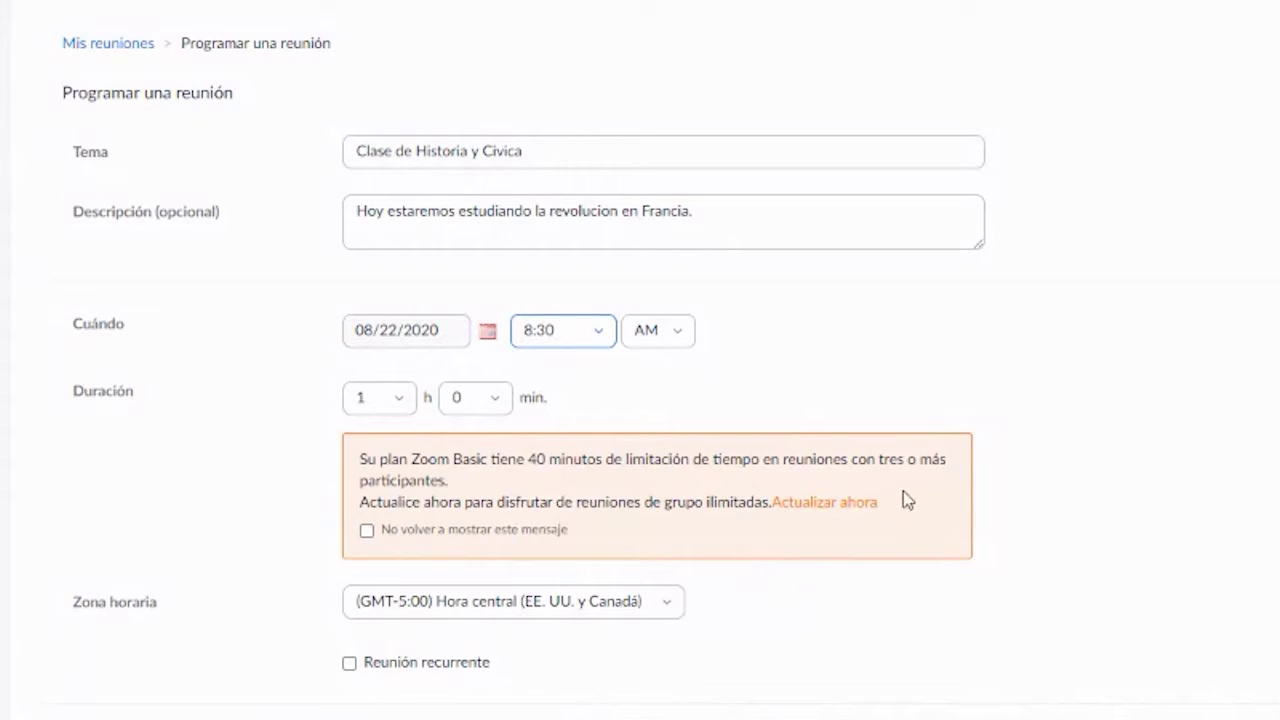
pyautogui.scroll(-5, 1168, 465)
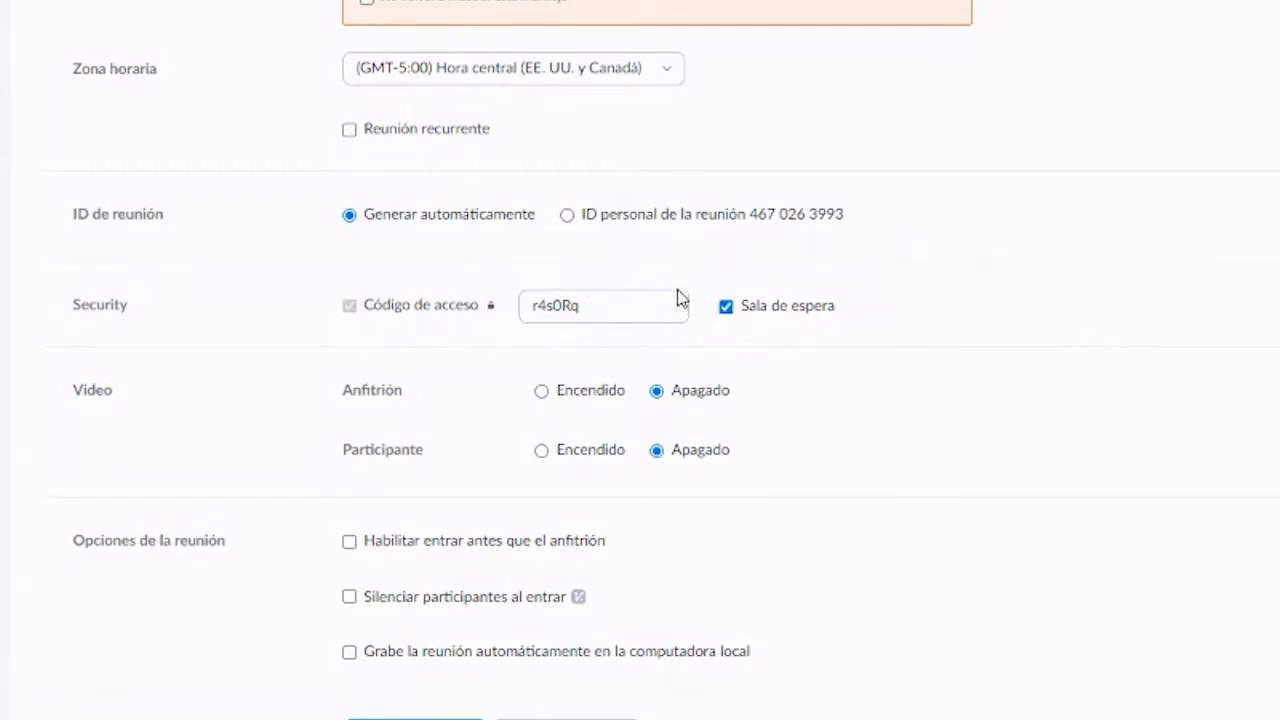
pyautogui.moveTo(663, 307); pyautogui.dragTo(520, 292)
pyautogui.write('123456')
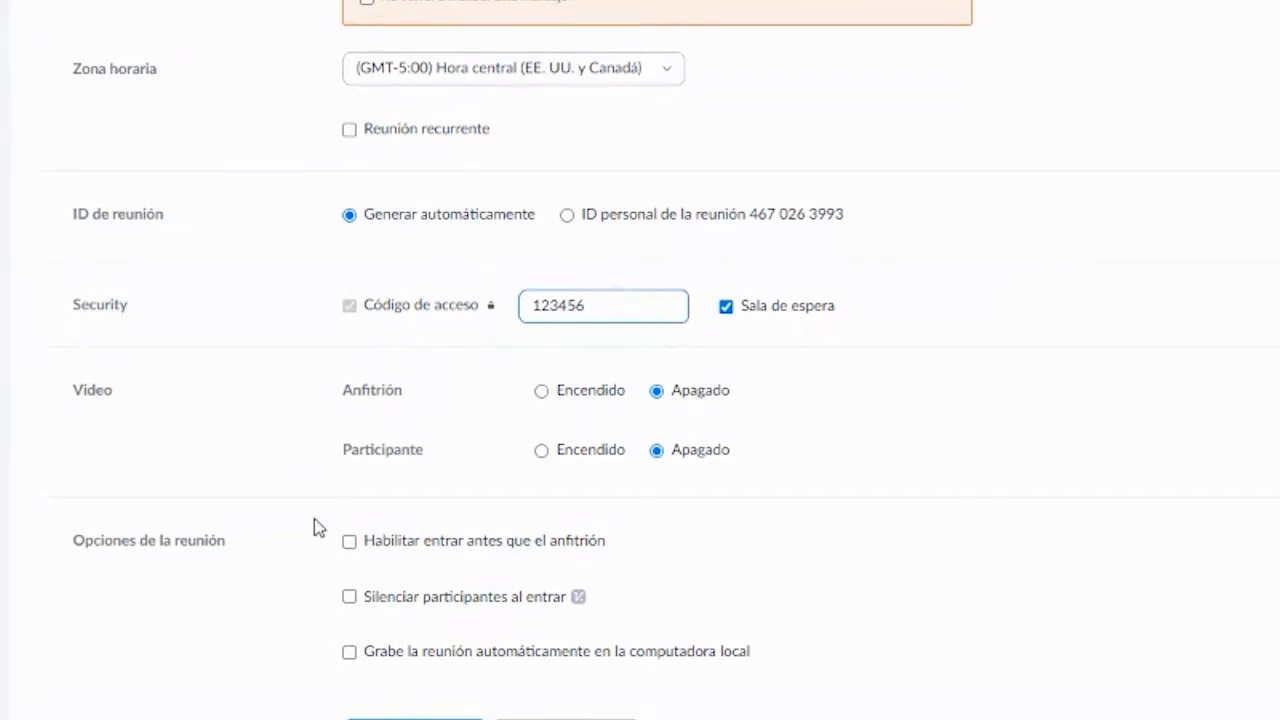
pyautogui.click(350, 598)
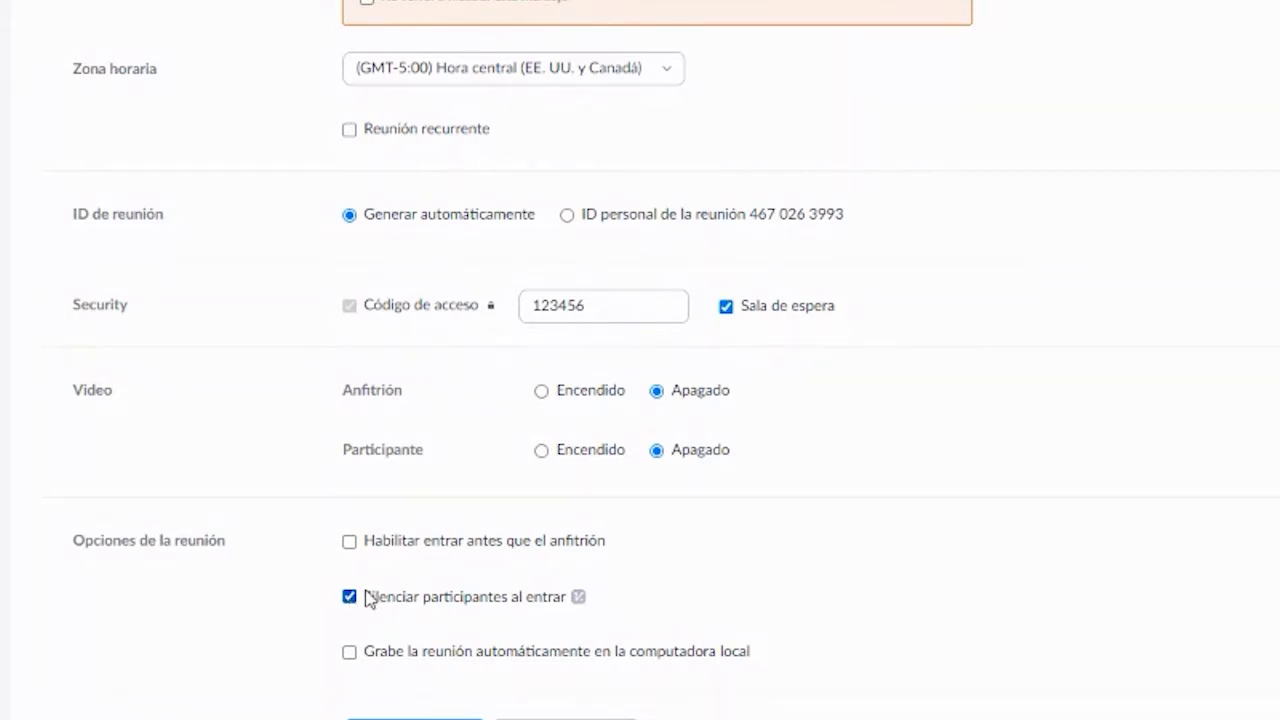
pyautogui.click(351, 543)
pyautogui.click(350, 653)
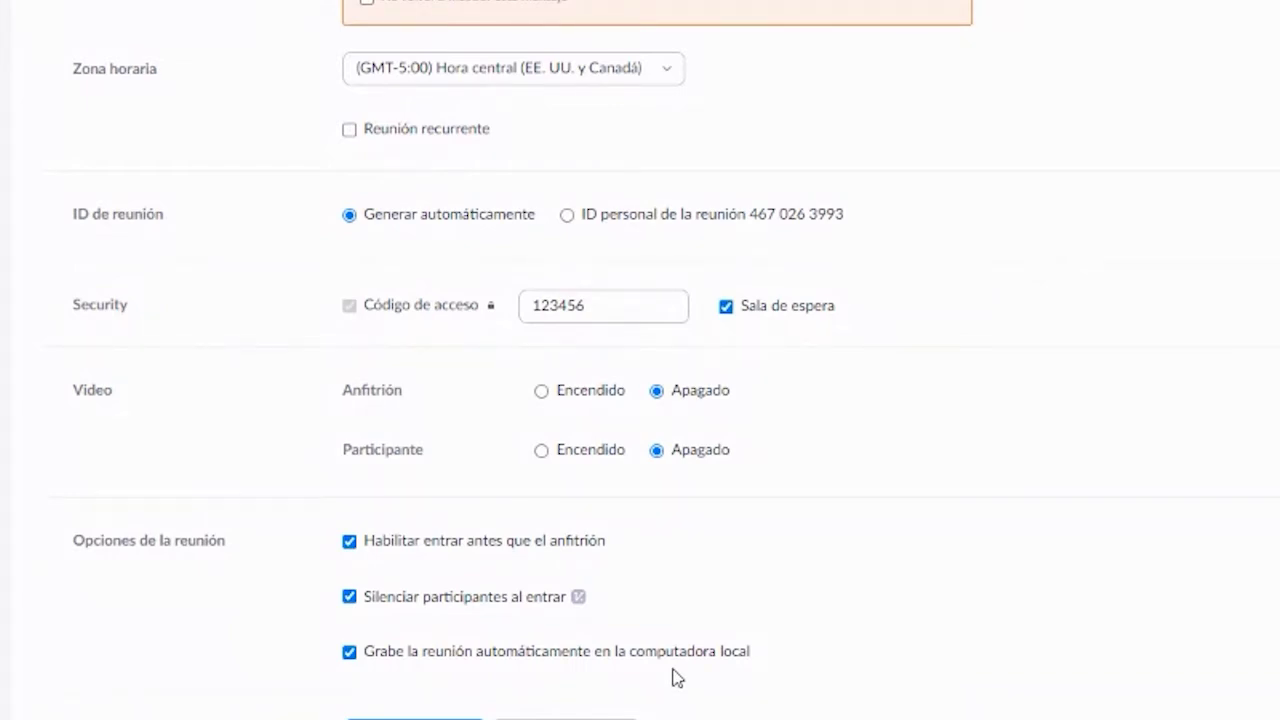
# - Recheck the access code and save the meeting for 22 Aug 2020 at 8:30 AM
pyautogui.scroll(3, 868, 520)
pyautogui.scroll(-1, 872, 518)
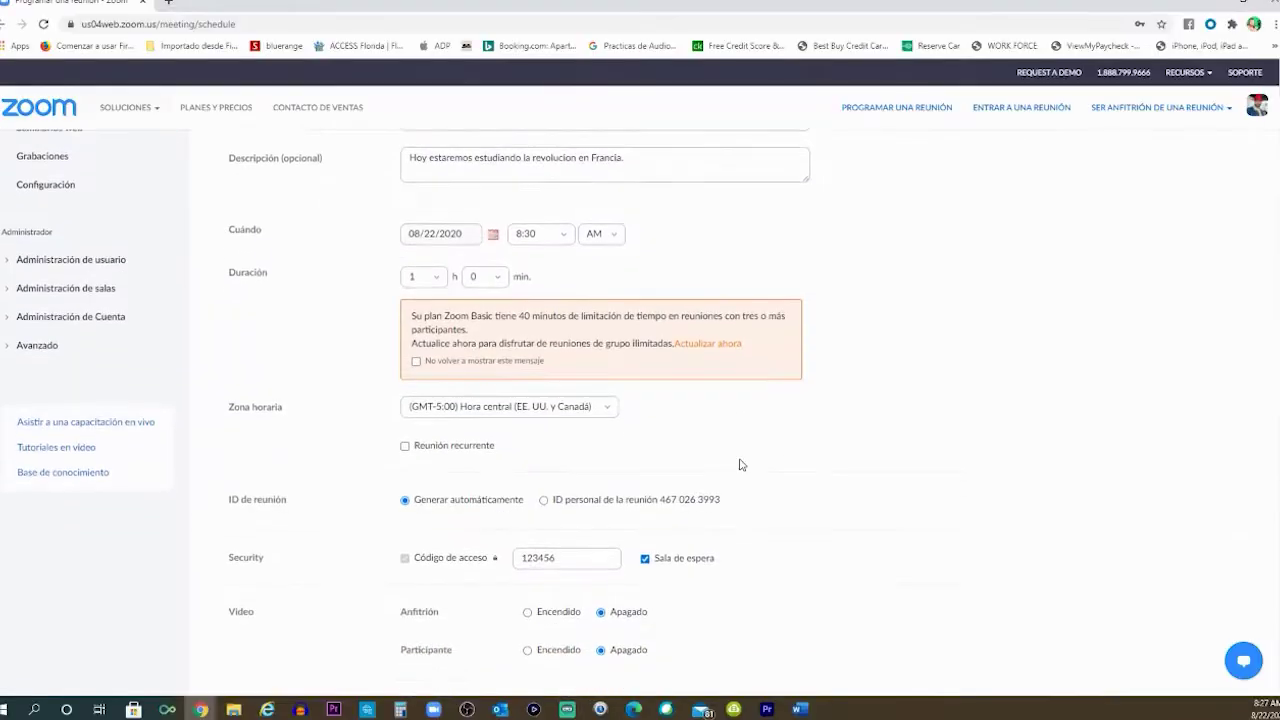
pyautogui.scroll(2, 741, 464)
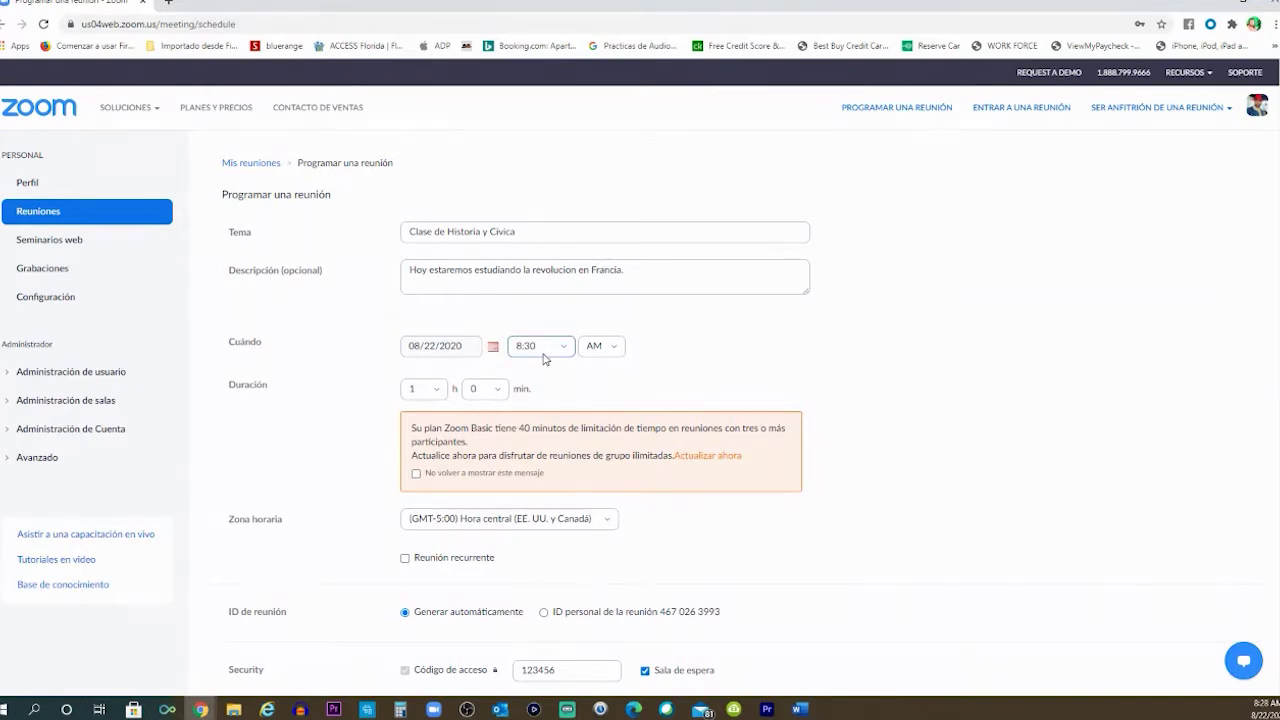
pyautogui.scroll(-2, 687, 350)
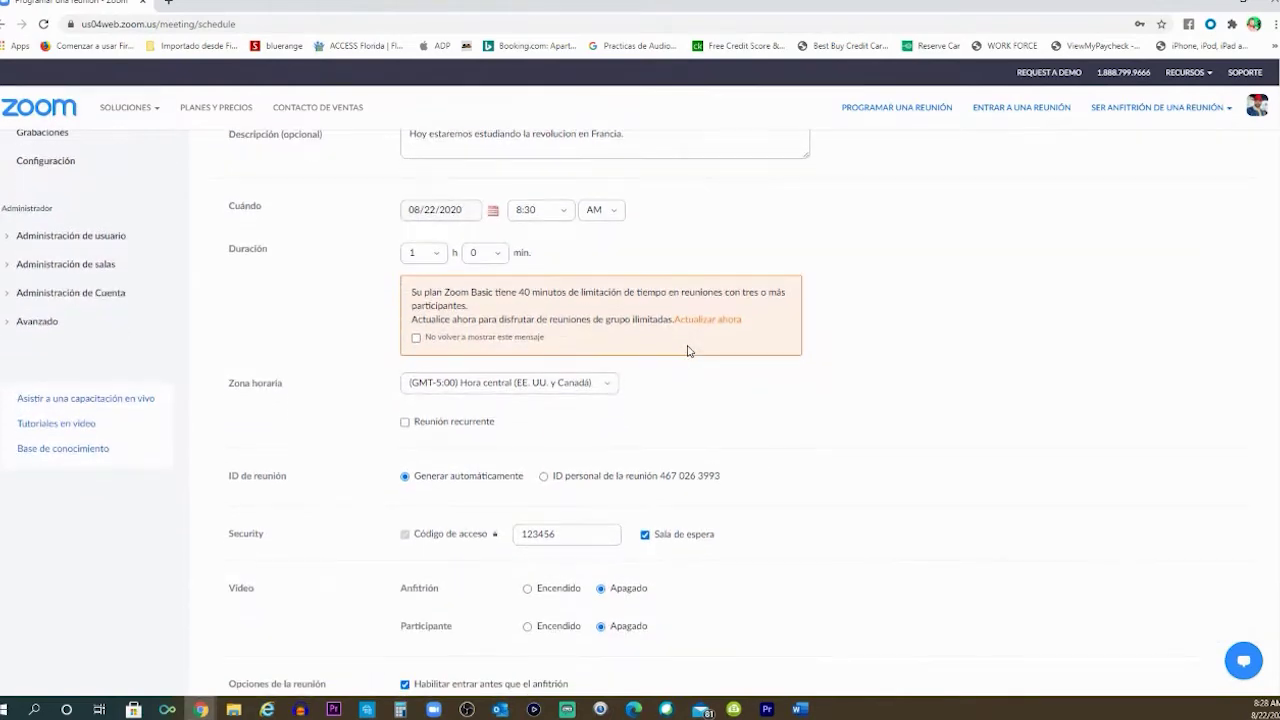
pyautogui.scroll(-3, 687, 350)
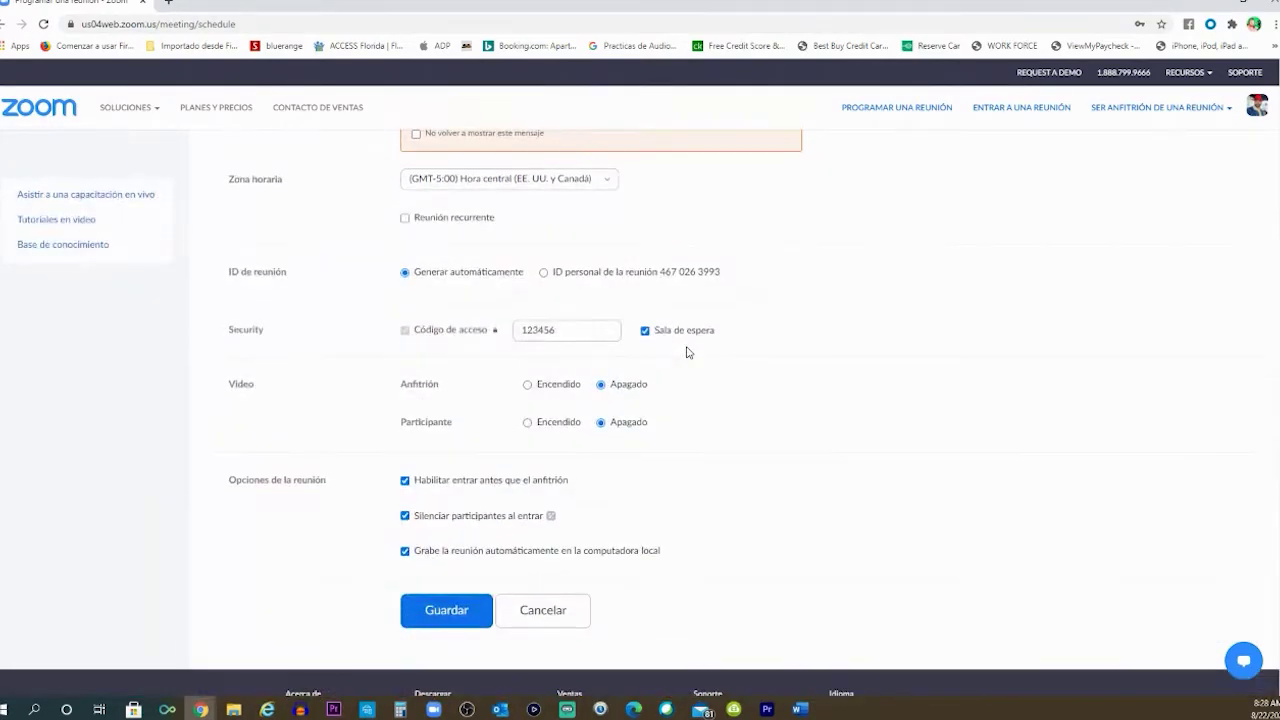
pyautogui.scroll(-2, 687, 350)
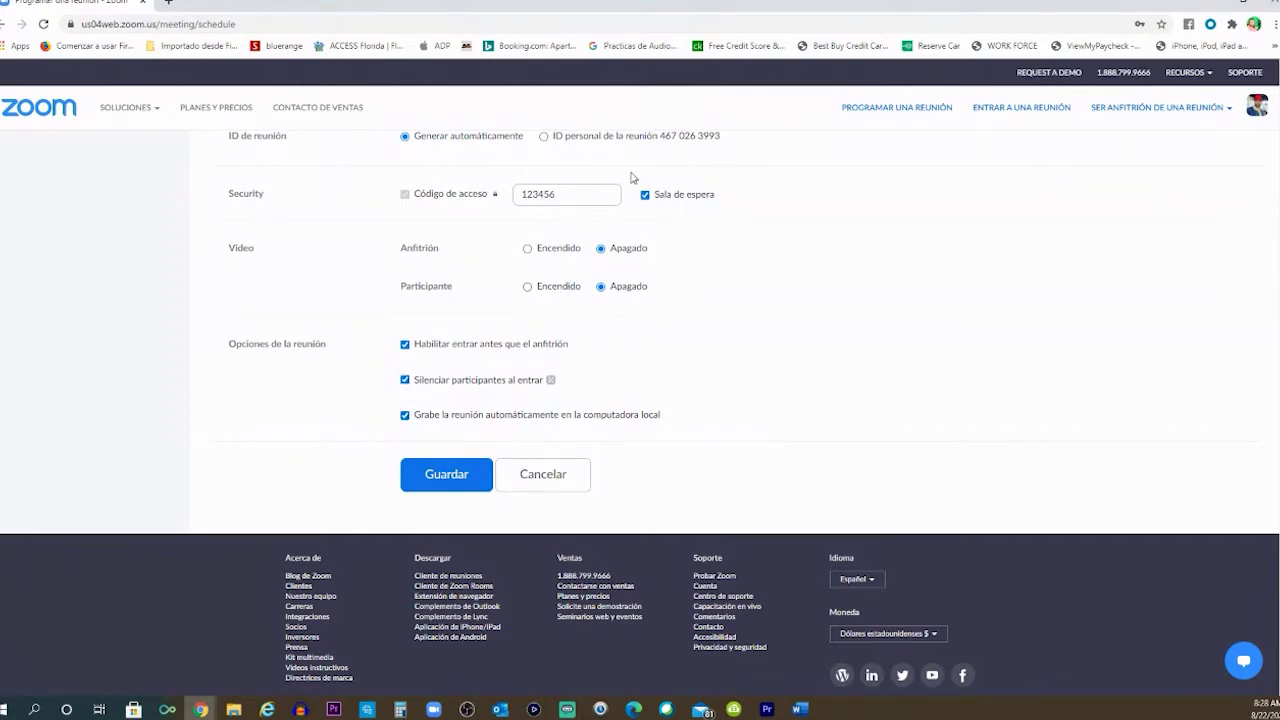
pyautogui.click(603, 204)
pyautogui.doubleClick(582, 201)
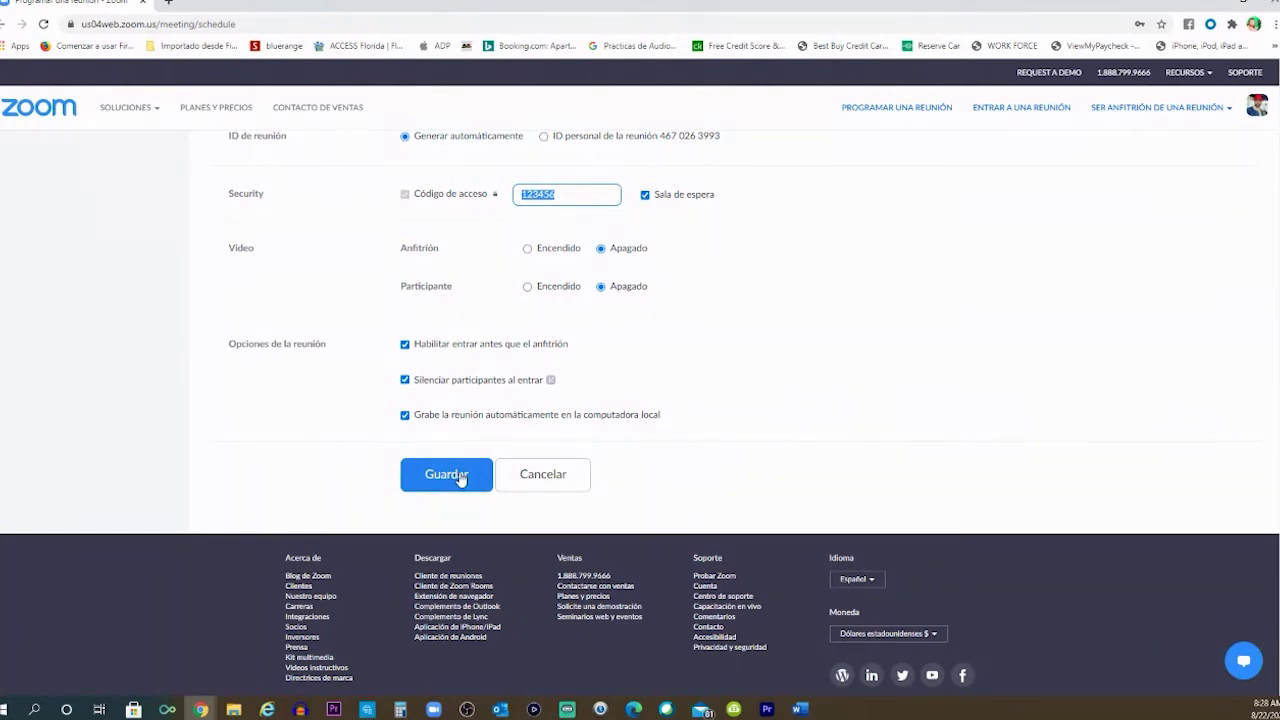
pyautogui.click(459, 476)
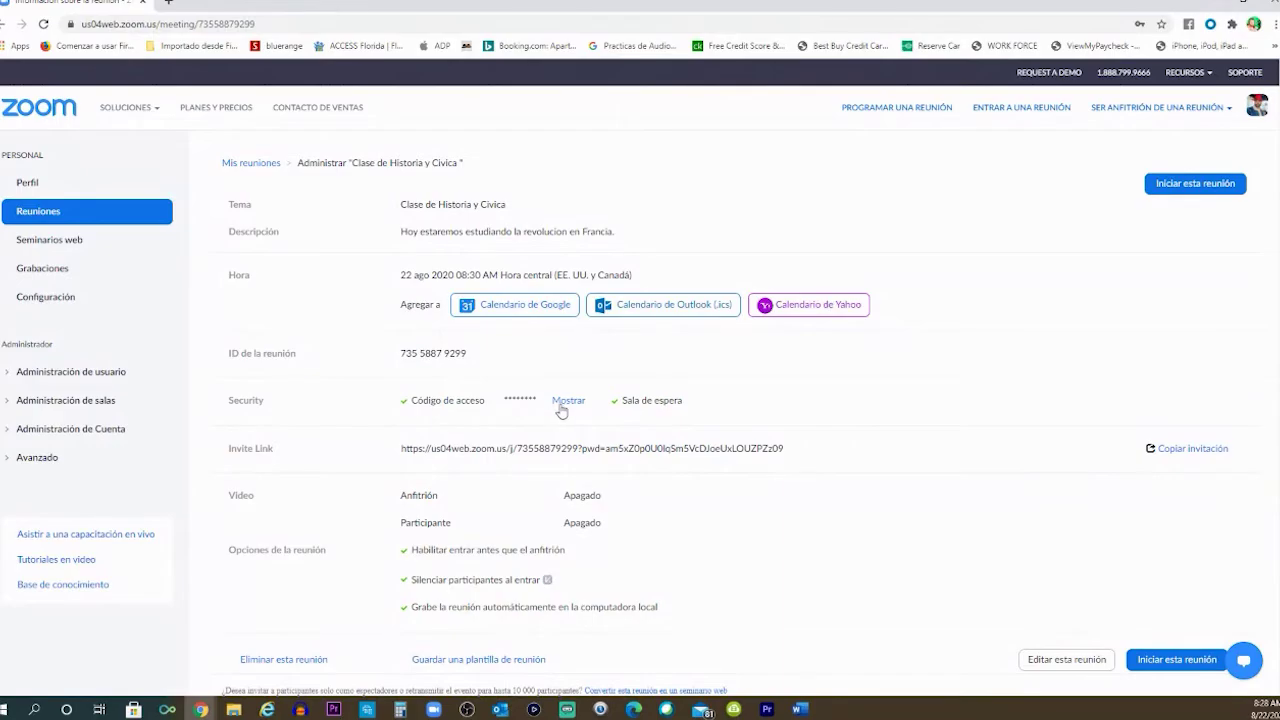
pyautogui.scroll(-3, 560, 409)
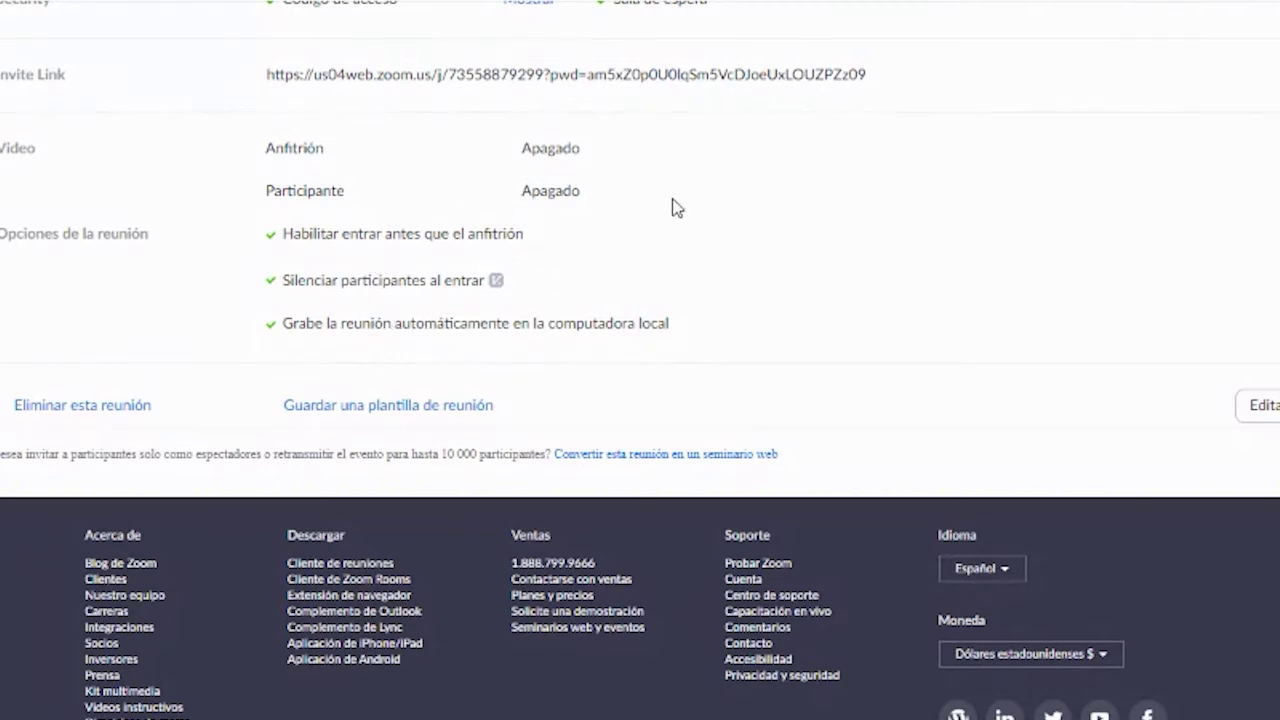
pyautogui.scroll(2, 820, 210)
pyautogui.moveTo(266, 287); pyautogui.dragTo(862, 288)
pyautogui.click(875, 288)
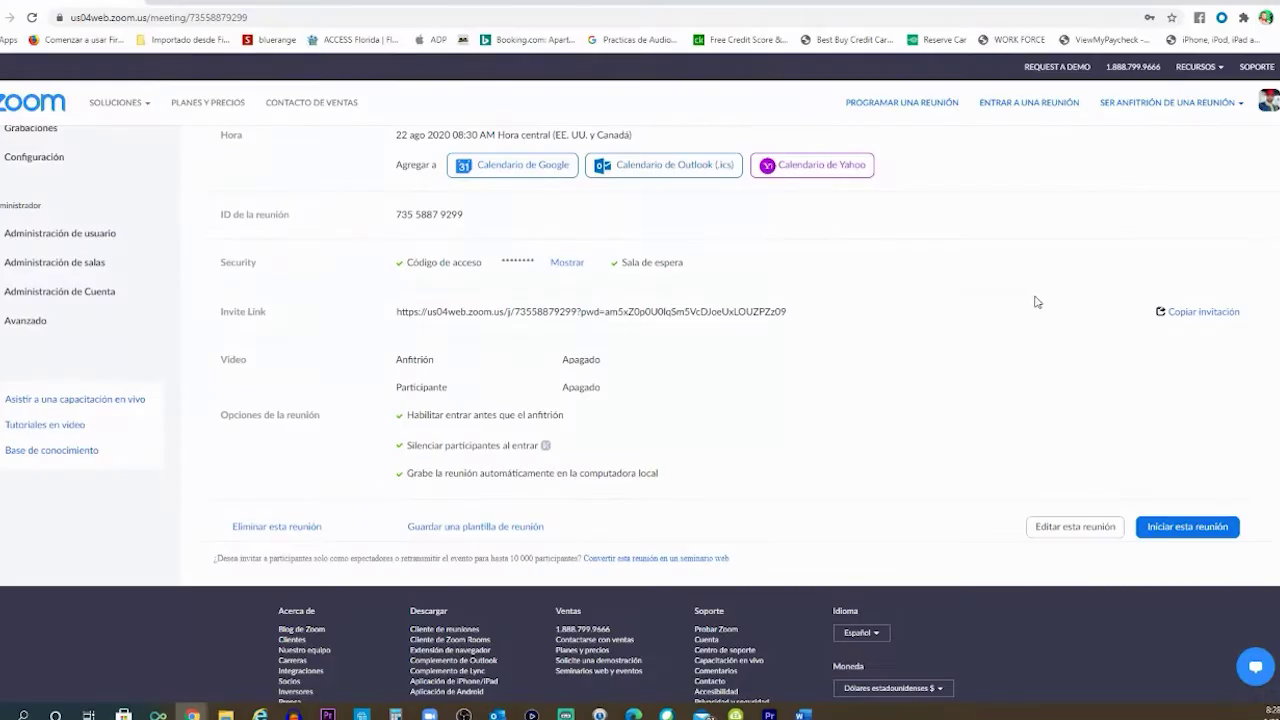
# - Copy the full meeting invitation text to the clipboard and close the invitation window
pyautogui.click(1200, 312)
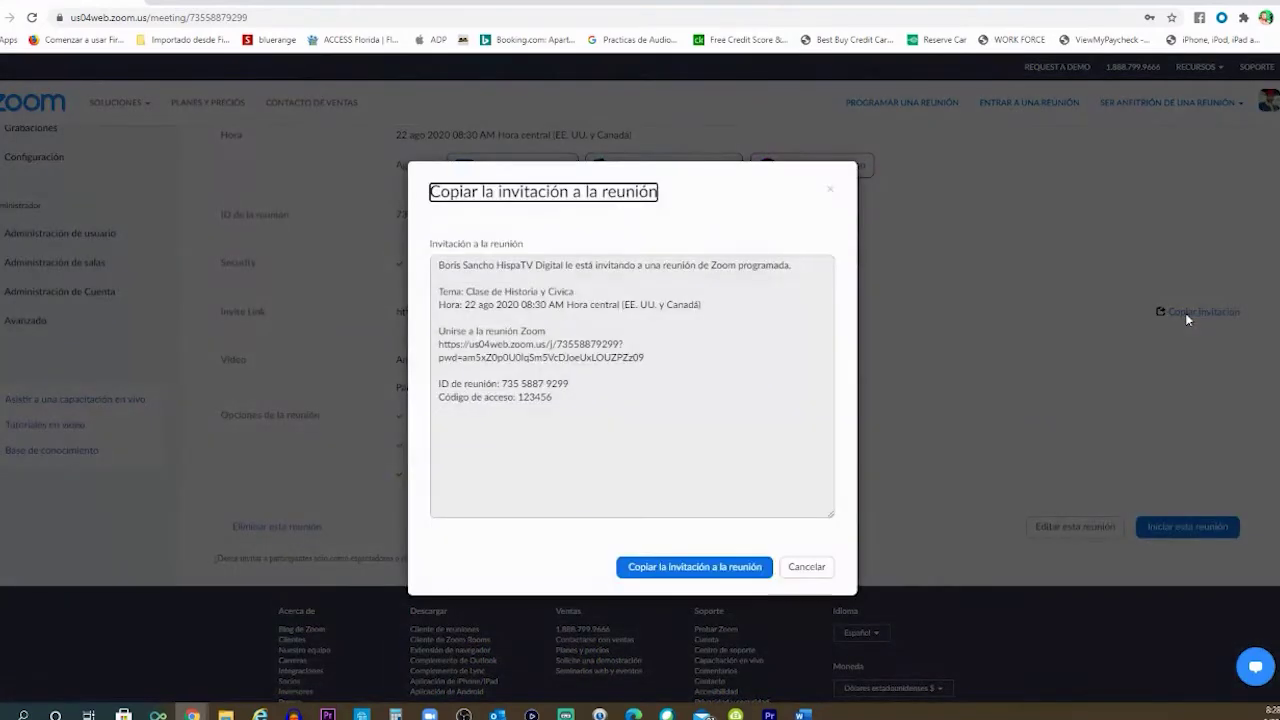
pyautogui.click(728, 567)
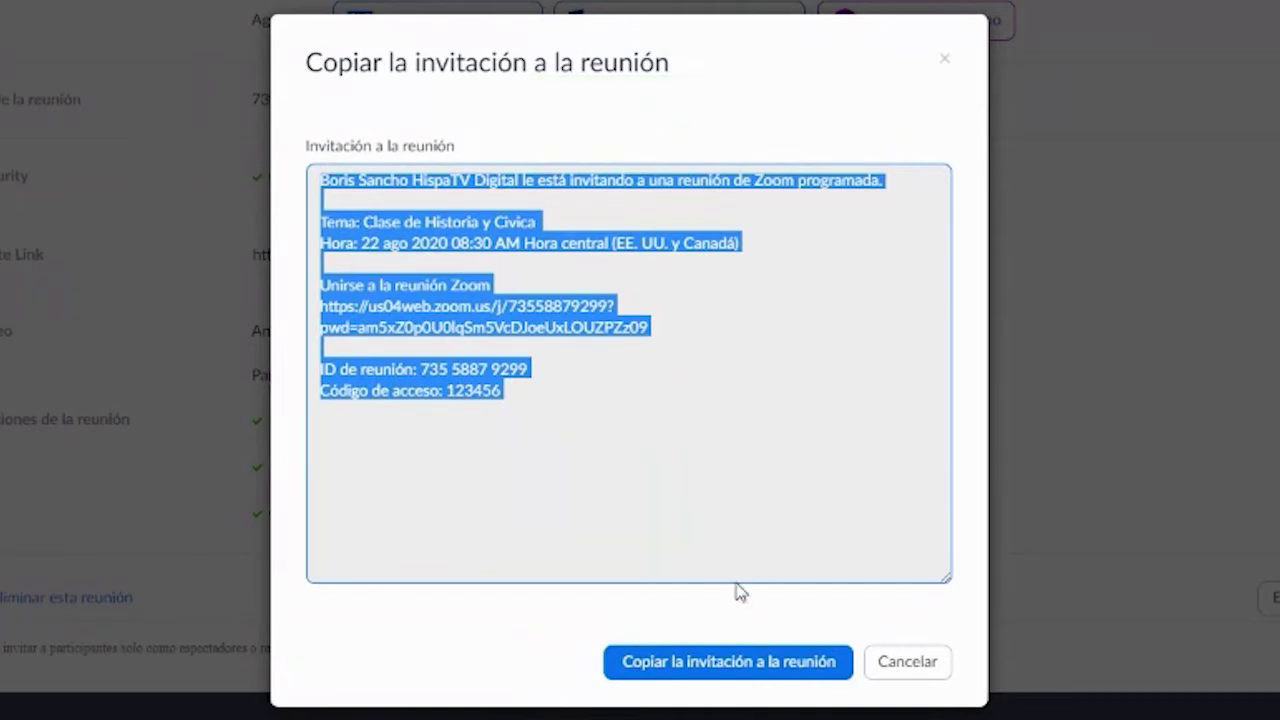
pyautogui.click(944, 58)
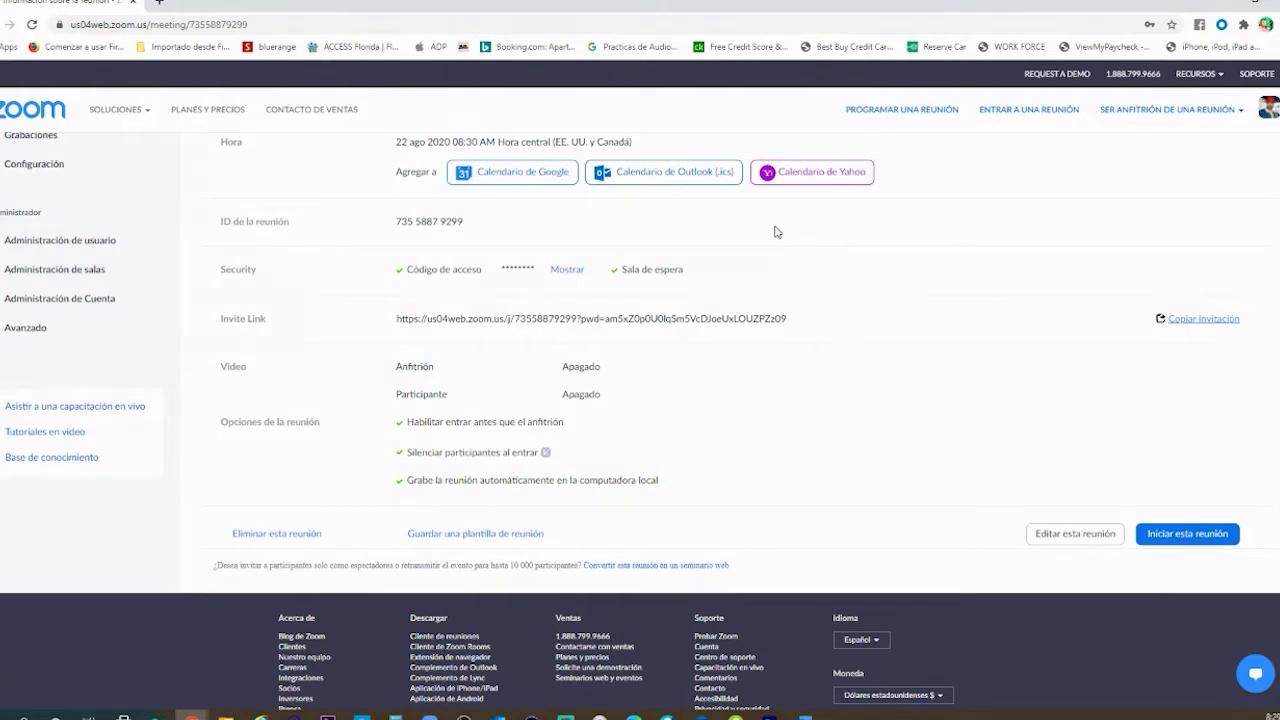
# - Go via Perfil to Reuniones to list the 08:30 AM Clase de Historia y Civica meeting
pyautogui.scroll(3, 927, 348)
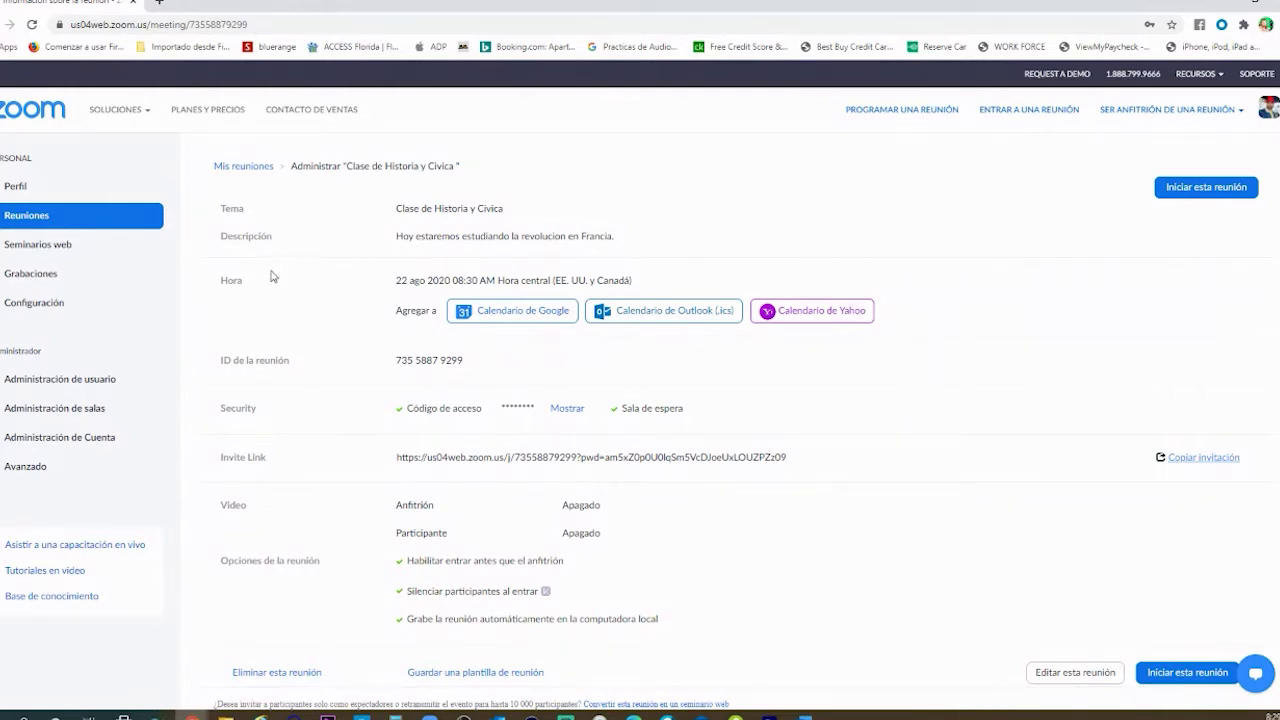
pyautogui.click(23, 195)
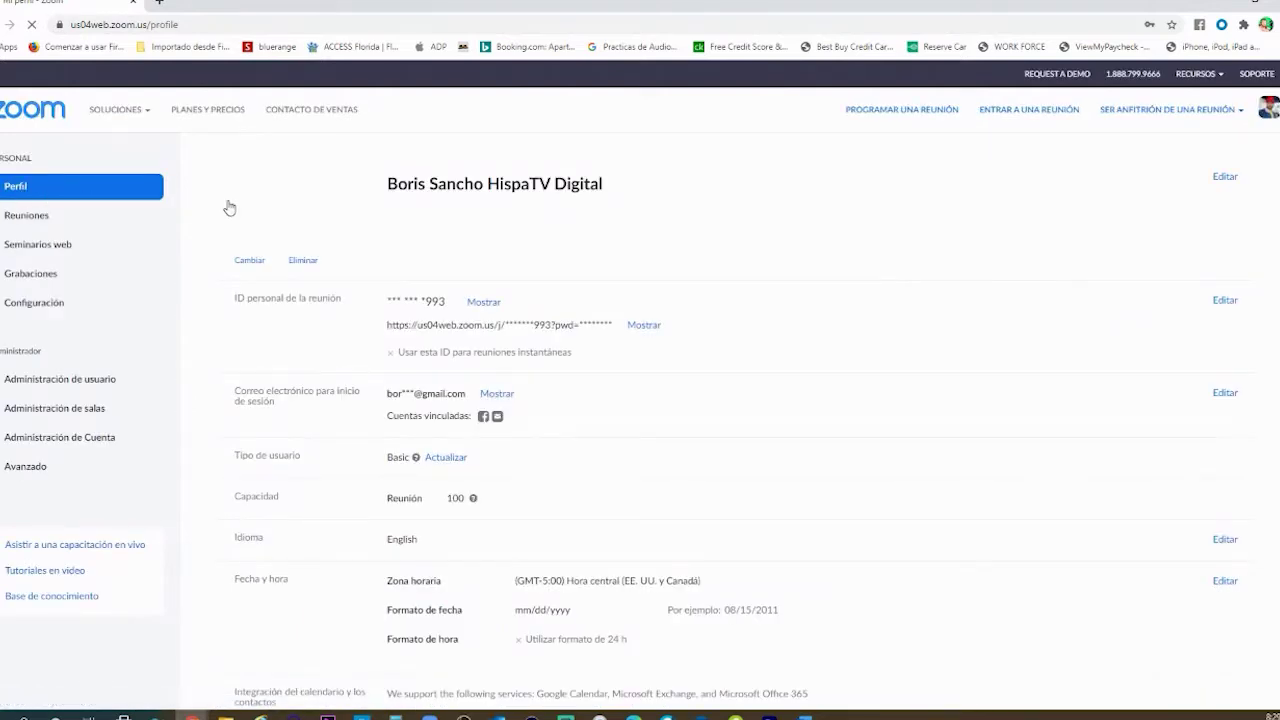
pyautogui.click(30, 217)
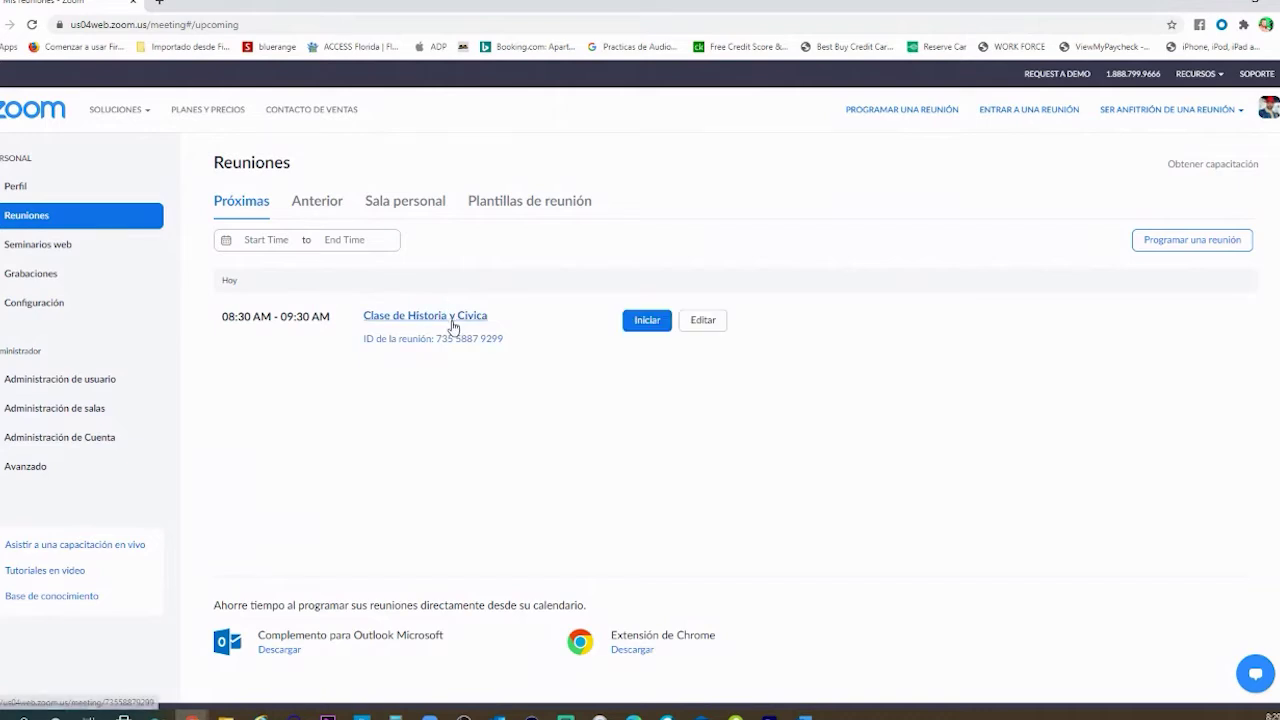
# - Start Clase de Historia y Civica in the Zoom desktop app and join with computer audio
pyautogui.click(636, 324)
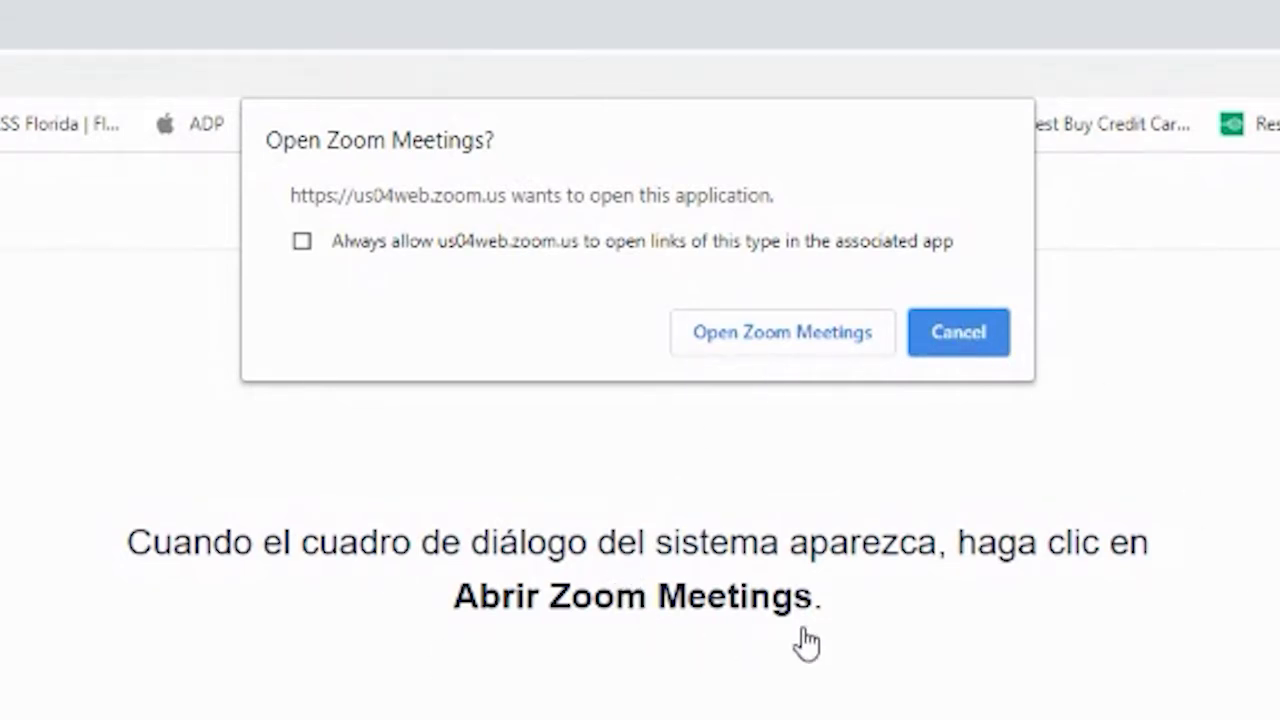
pyautogui.click(799, 340)
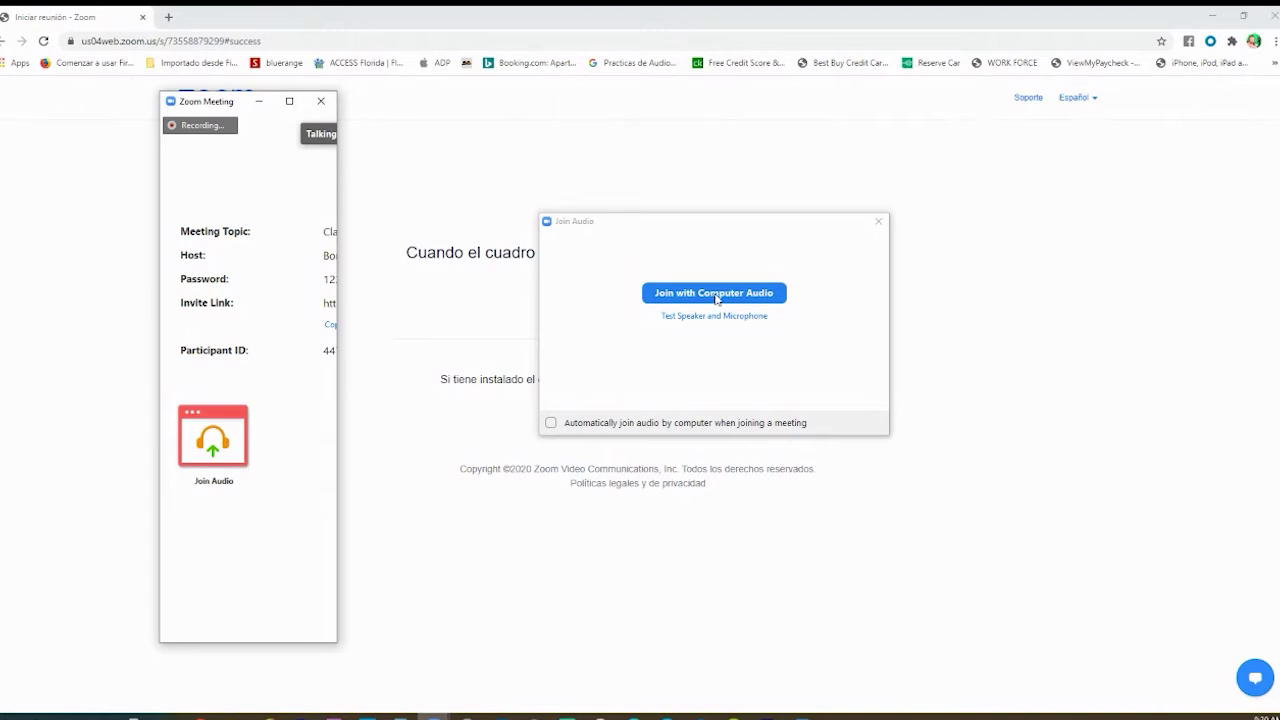
pyautogui.click(714, 293)
# - Maximize the Zoom Meeting window and bring up its meeting toolbar
pyautogui.click(289, 101)
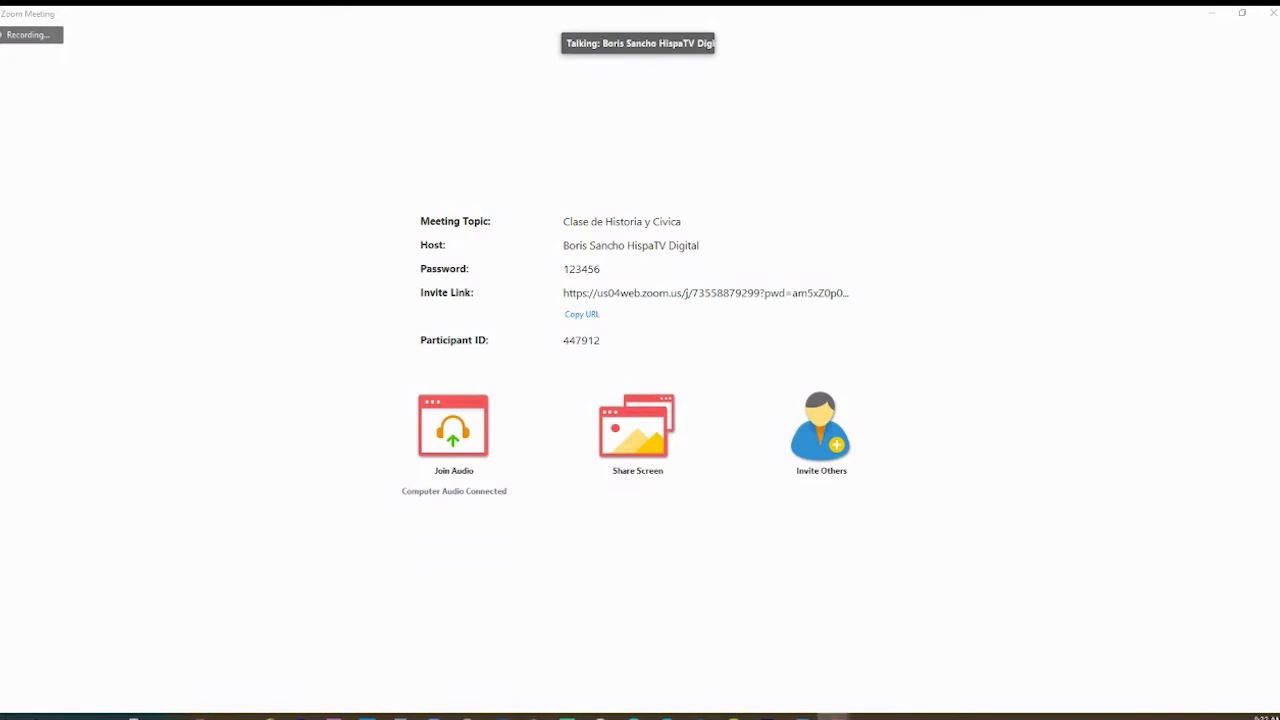
pyautogui.moveTo(1110, 374)
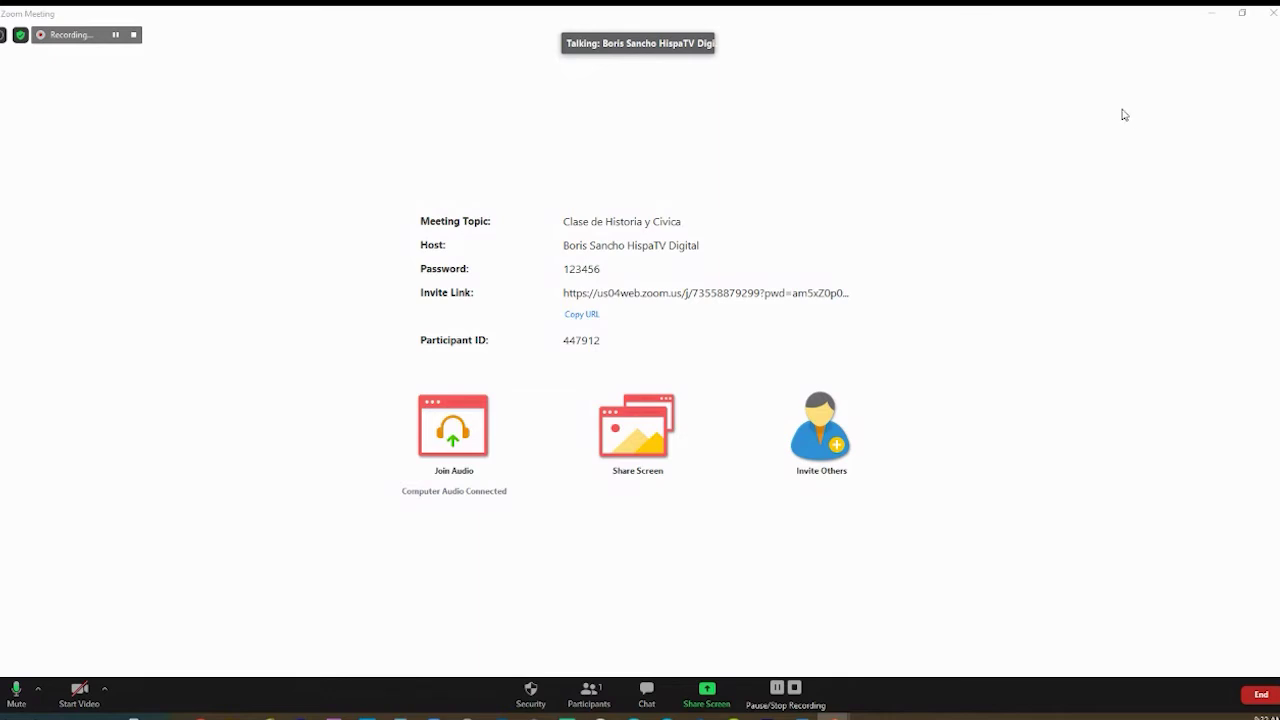
# - Share the Presentación1 - PowerPoint window with the meeting
pyautogui.click(708, 692)
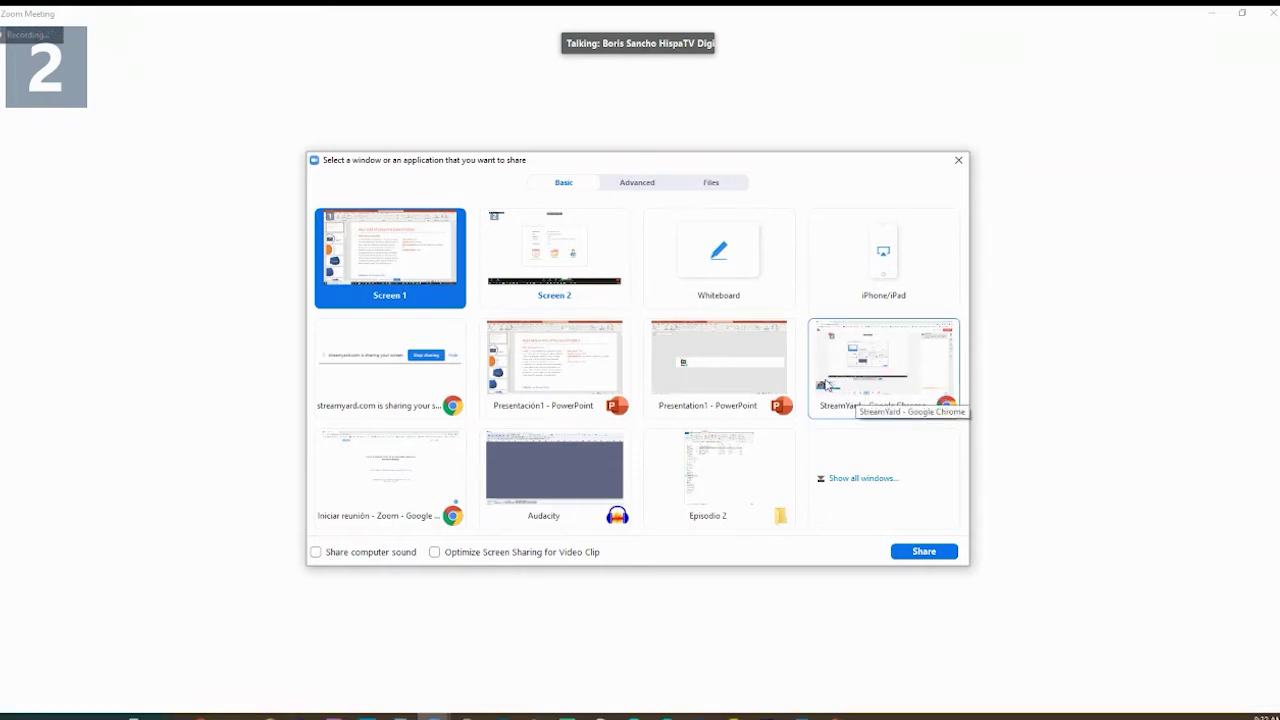
pyautogui.click(556, 375)
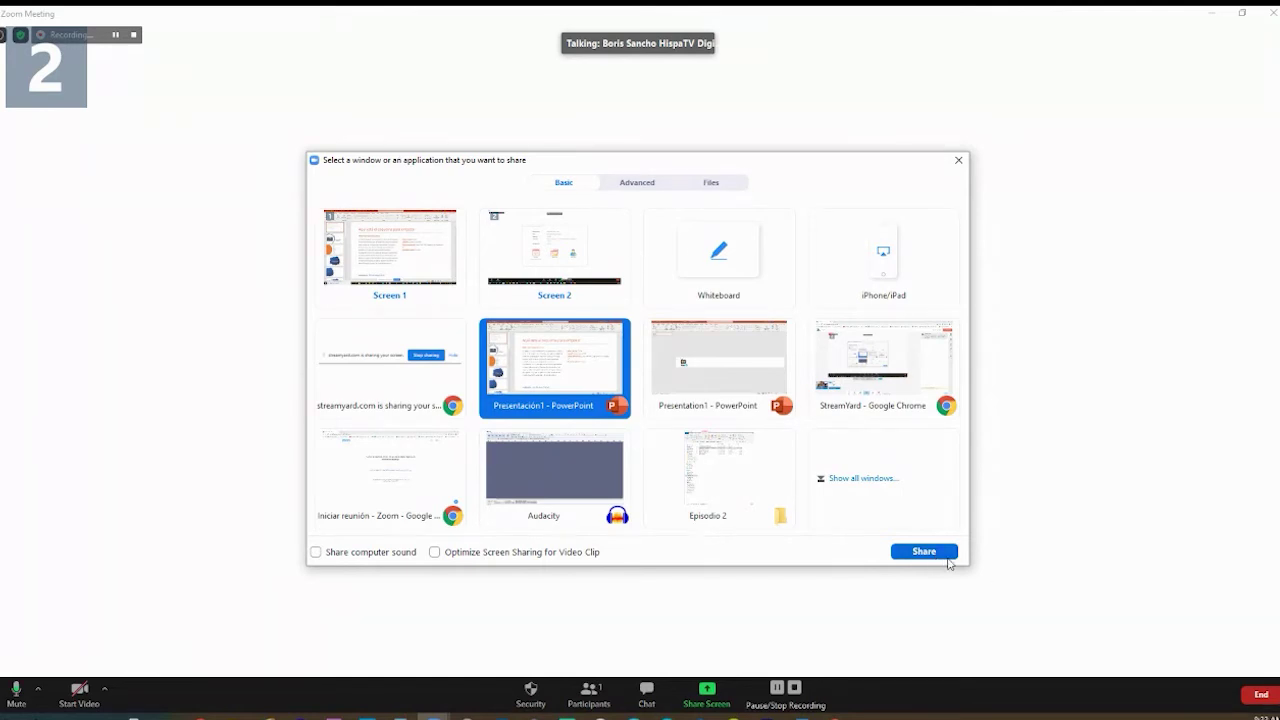
pyautogui.click(913, 552)
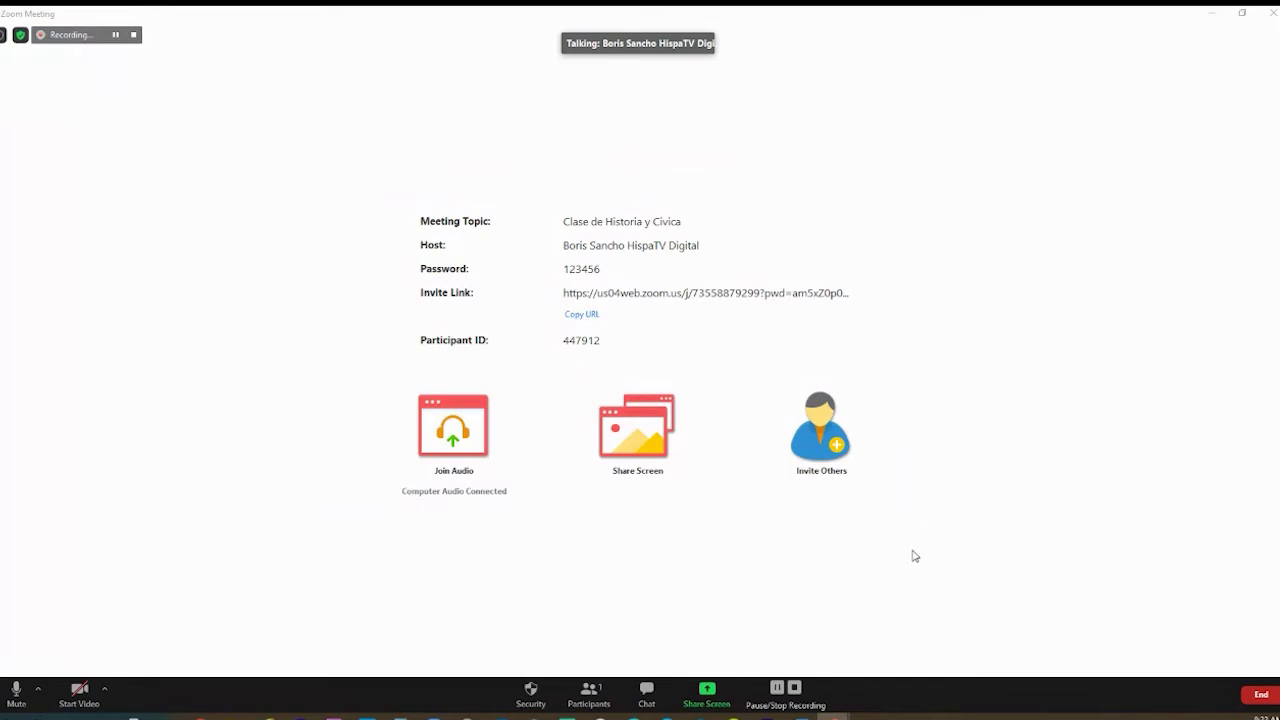